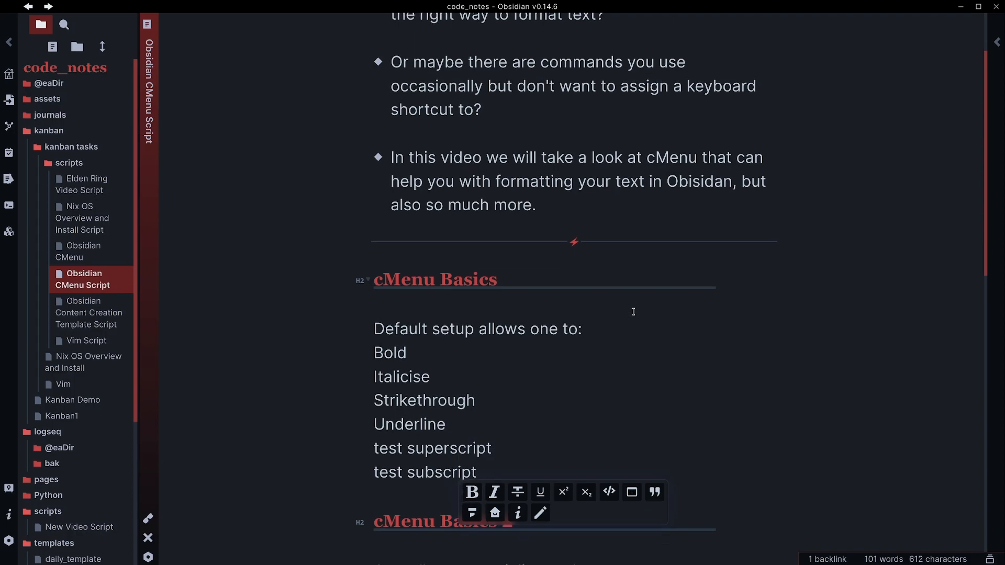
Make the word "Bold" bold and the word "Italicise" italic in the cMenu Basics section
double_click(383, 355)
click(471, 494)
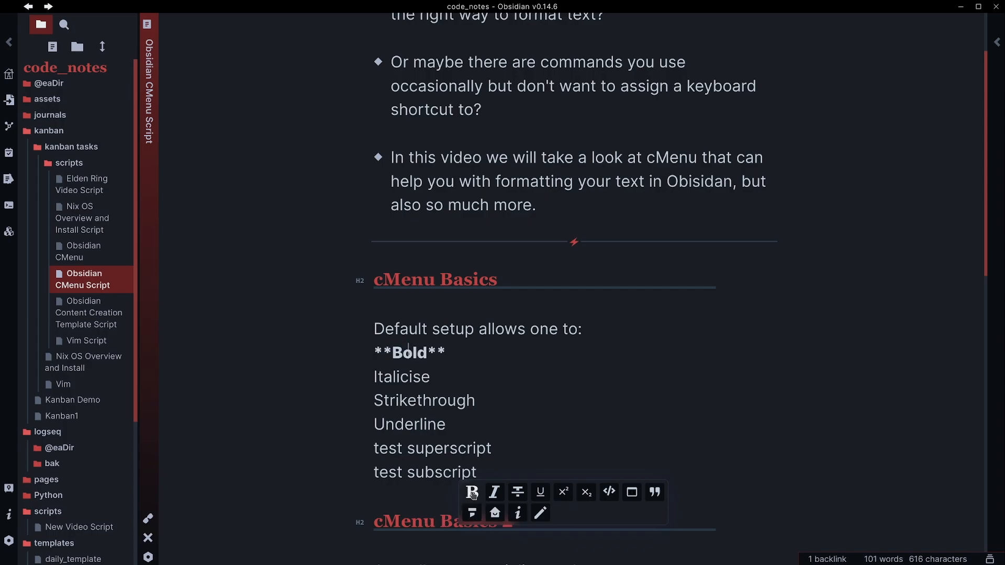
double_click(410, 376)
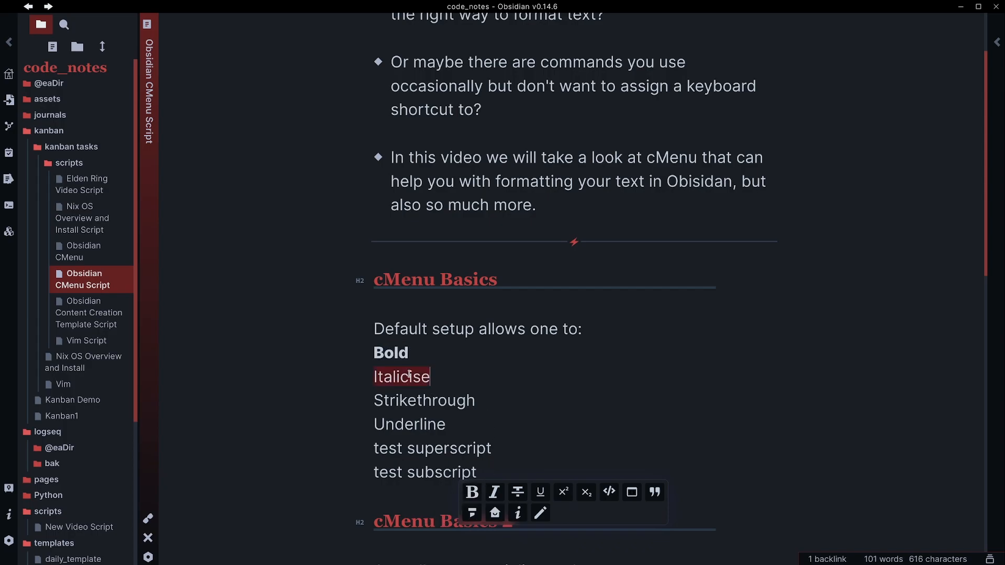
click(493, 492)
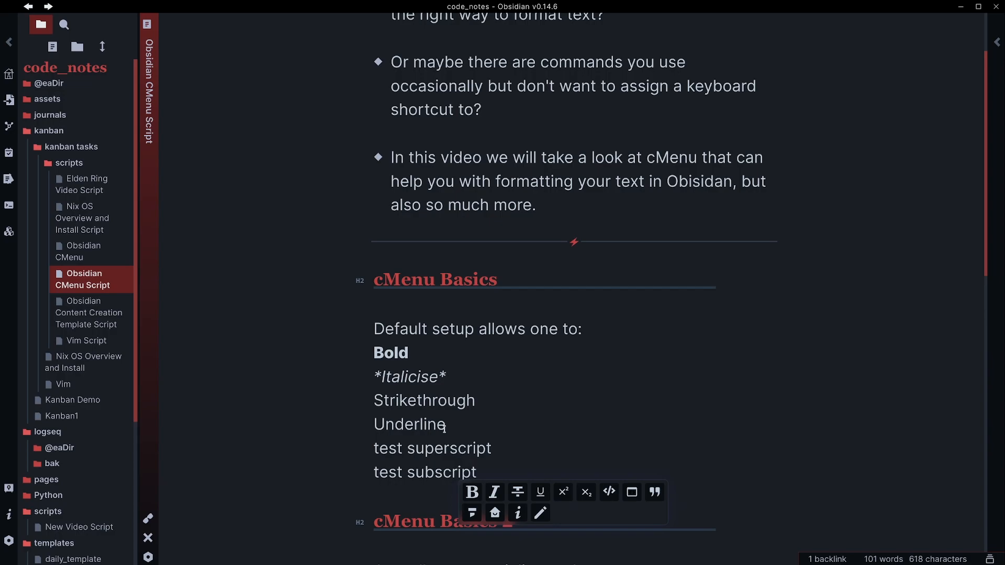
Format "superscript" as superscript and "subscript" as subscript in the two test lines, and place the cursor after the superscript text
scroll(416, 431, down, 1)
double_click(456, 415)
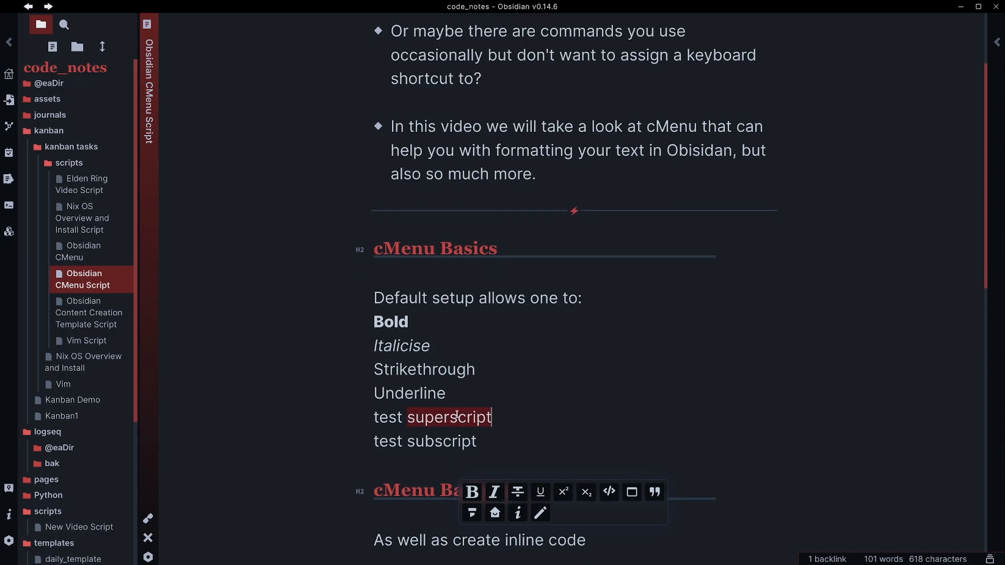
click(569, 496)
double_click(450, 441)
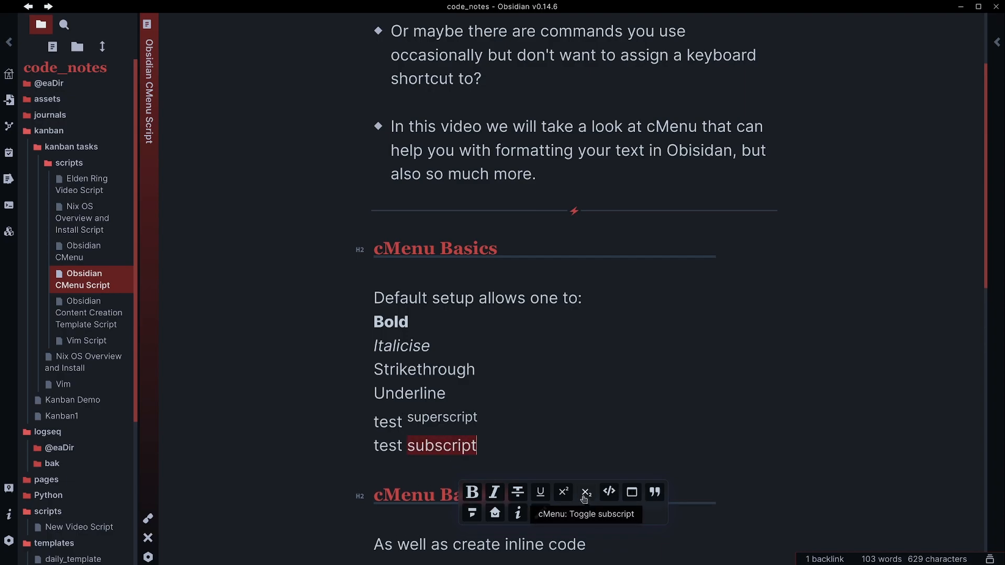
click(585, 495)
click(595, 413)
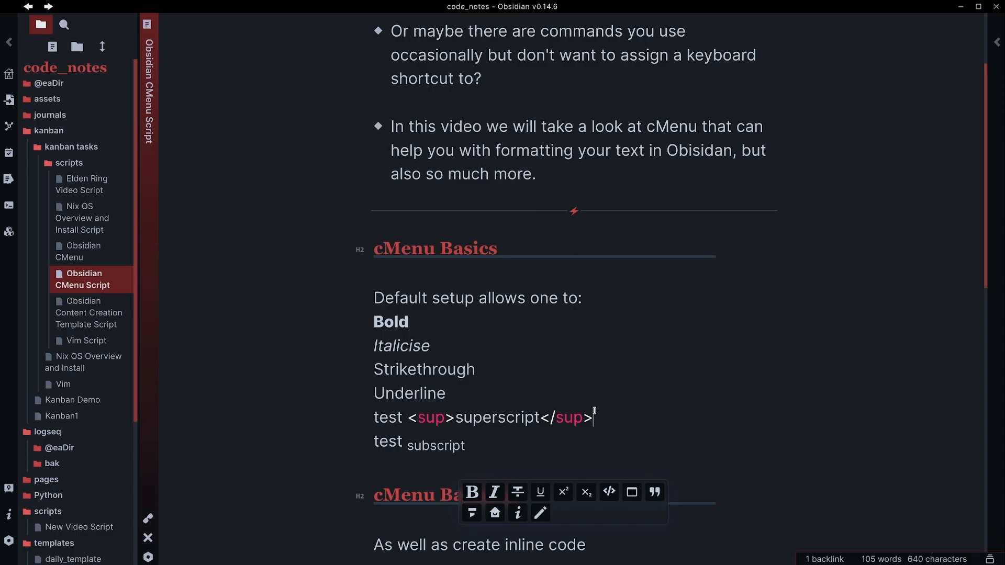
Format the word "code" as inline code in the cMenu Basics 2 section
scroll(600, 398, down, 3)
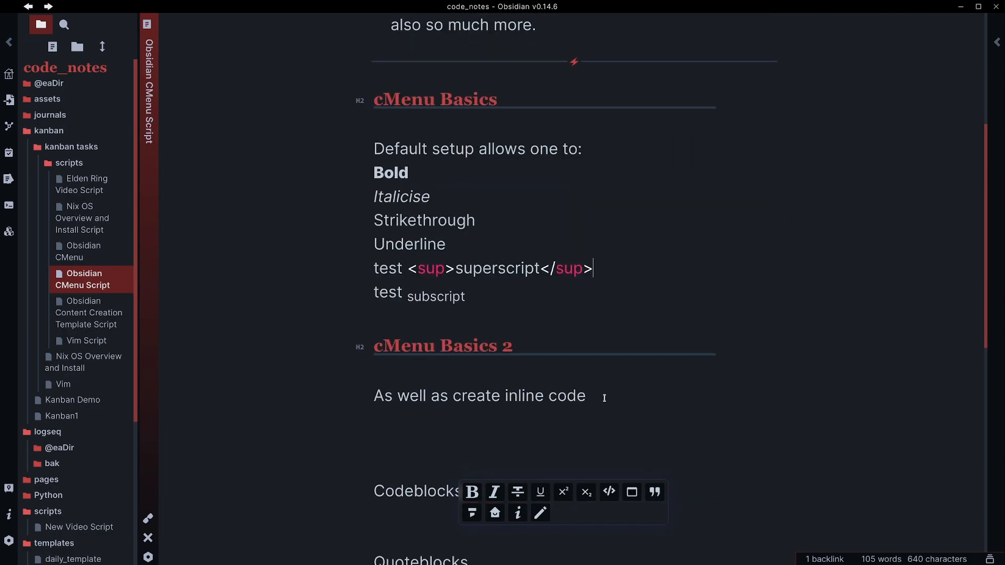
double_click(582, 388)
click(609, 492)
Turn the word "Codeblocks" into a code block and select the word "Quoteblocks"
scroll(397, 390, down, 2)
click(402, 393)
double_click(400, 390)
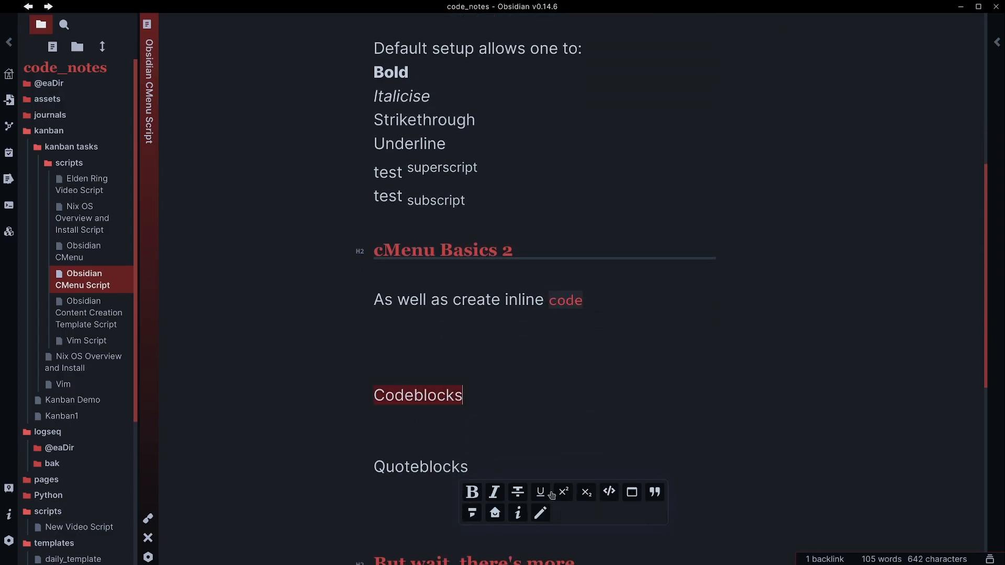
click(632, 492)
double_click(411, 456)
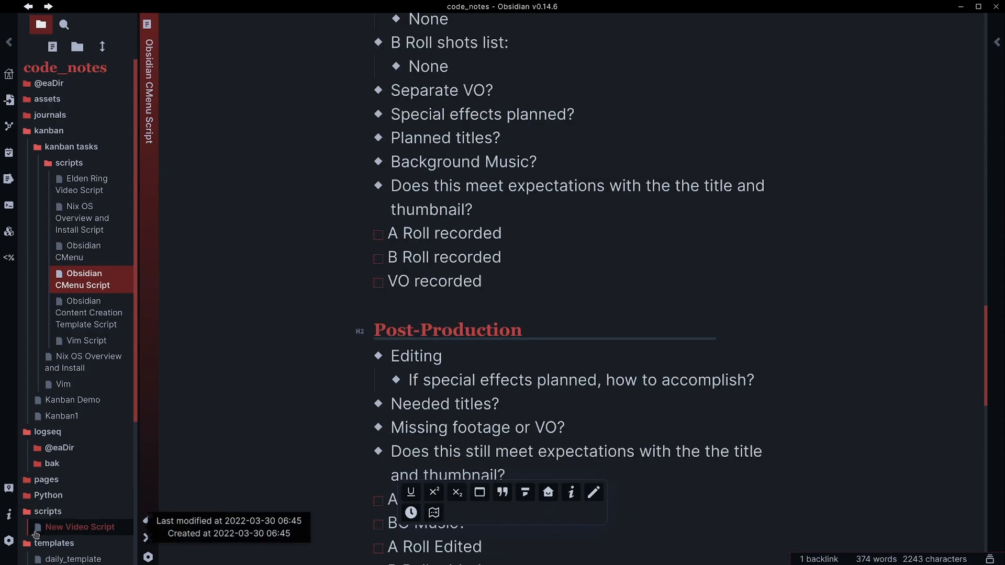
Browse the commands that can be added to cMenu in its plugin settings, without adding one
click(9, 541)
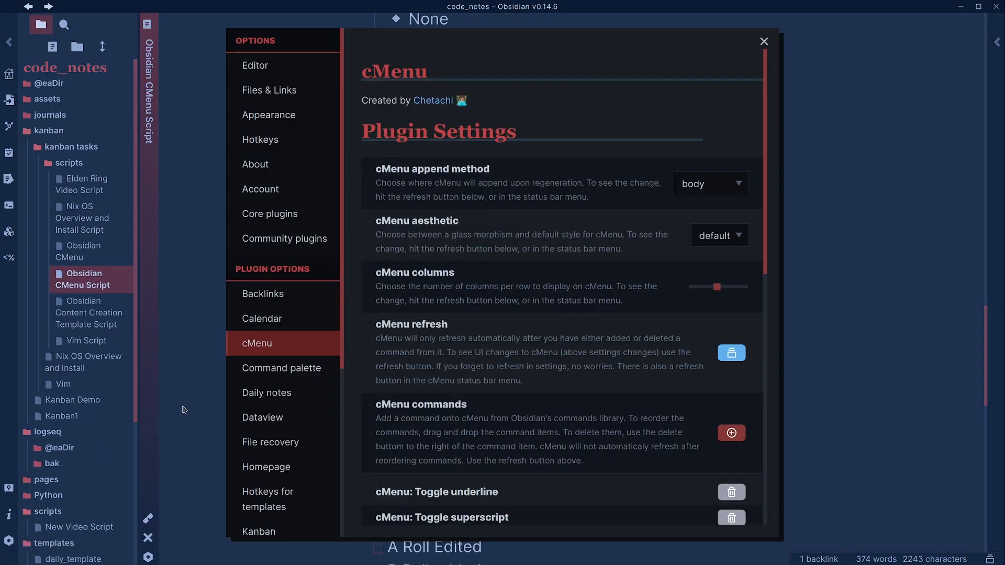
scroll(458, 360, down, 3)
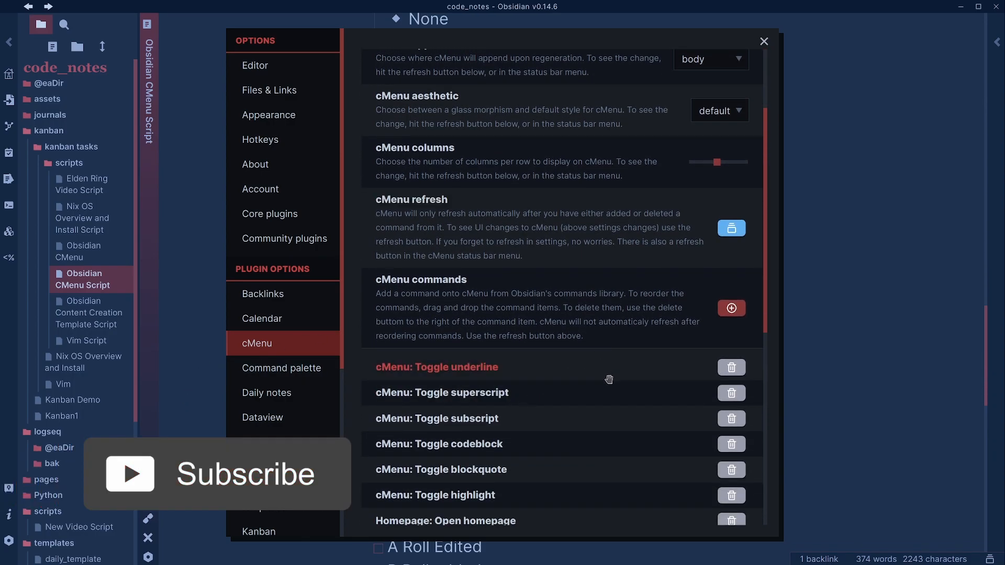
click(735, 309)
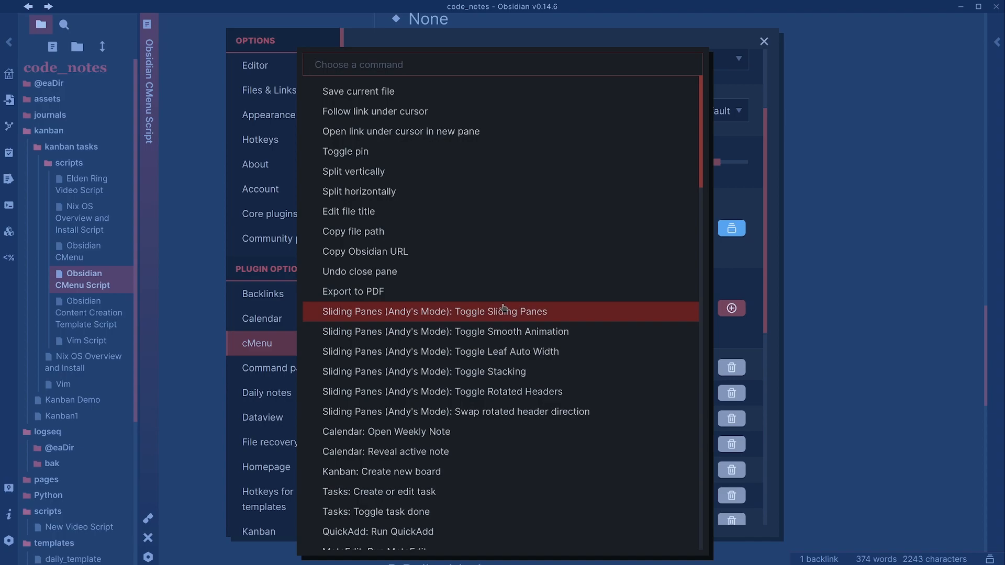
scroll(504, 308, down, 4)
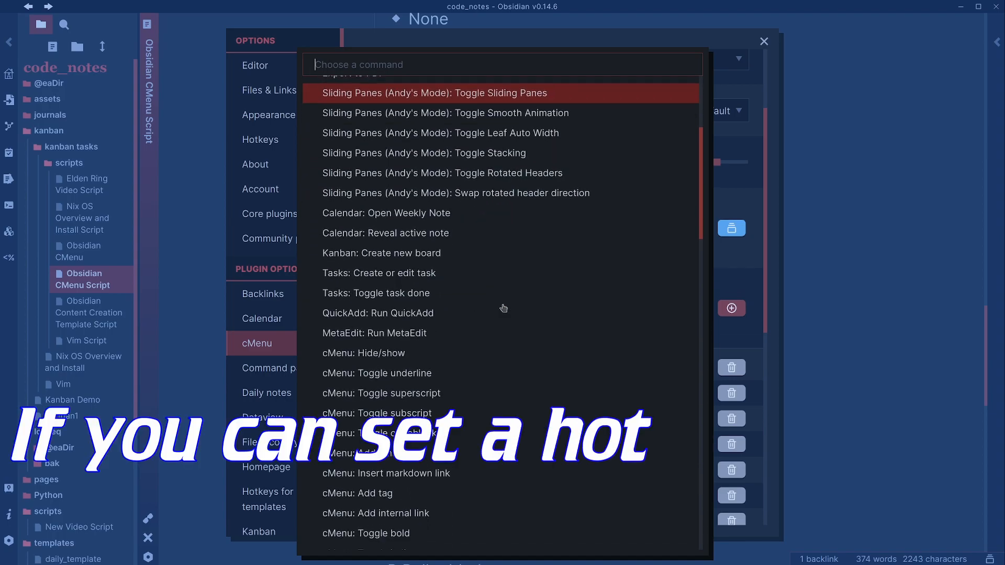
scroll(472, 296, down, 2)
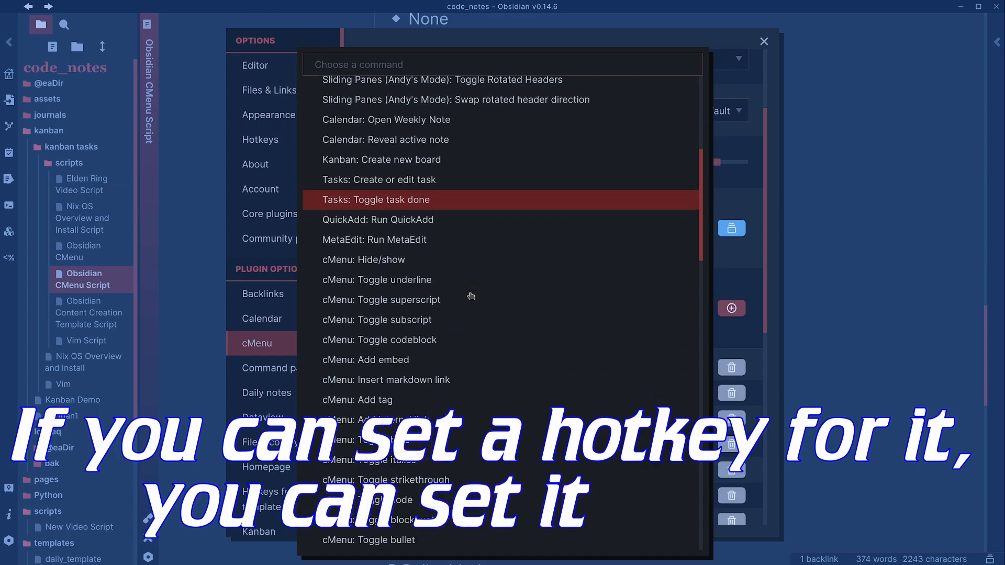
scroll(471, 296, down, 12)
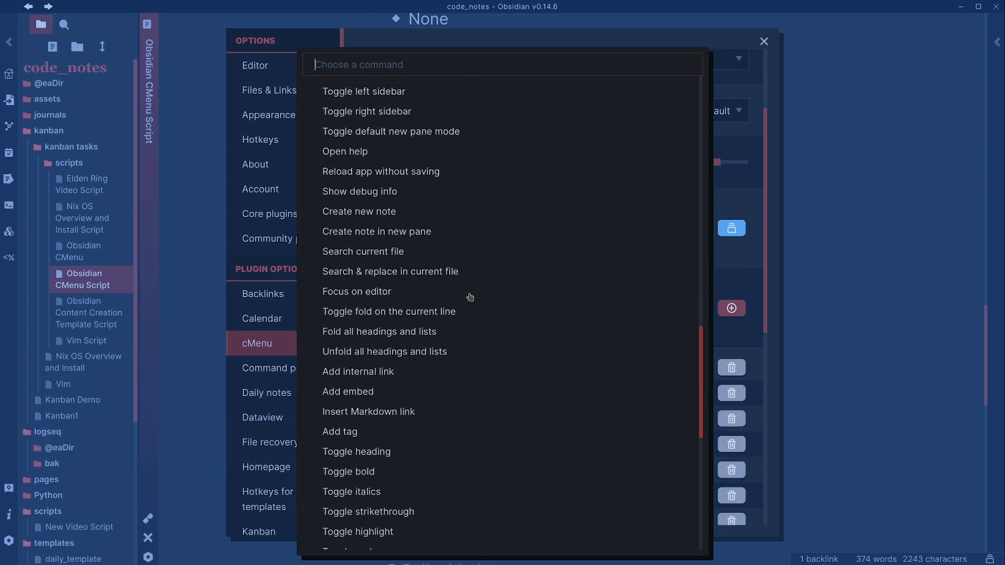
key(Escape)
Examine the Hotkeys for templates options and the list of commands assigned to cMenu
scroll(277, 399, down, 5)
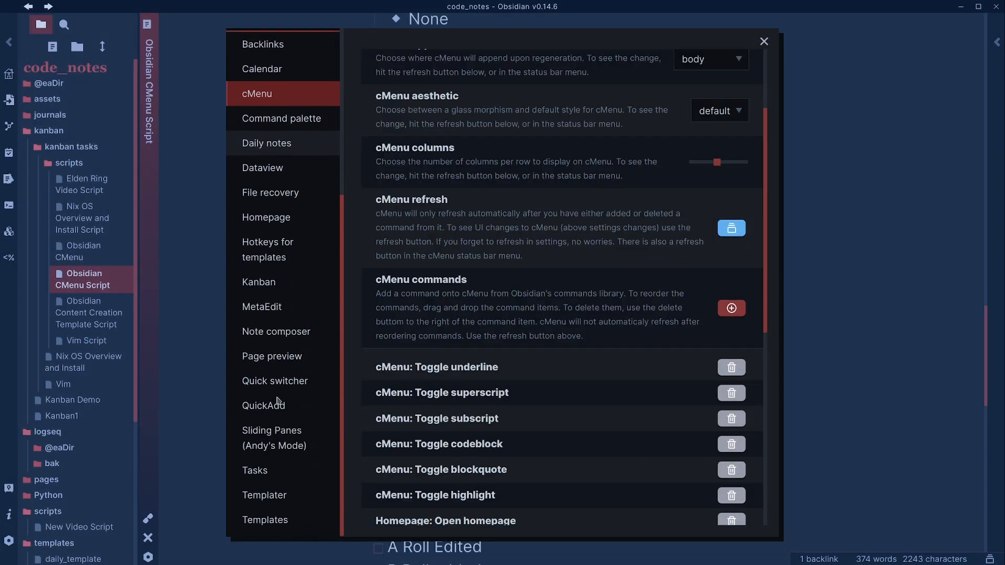
scroll(286, 514, up, 1)
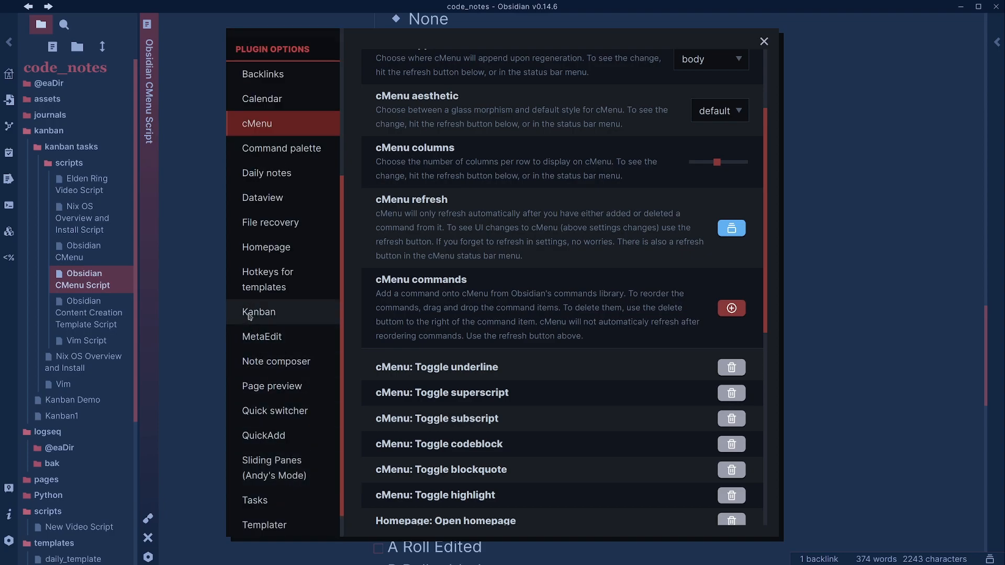
click(256, 291)
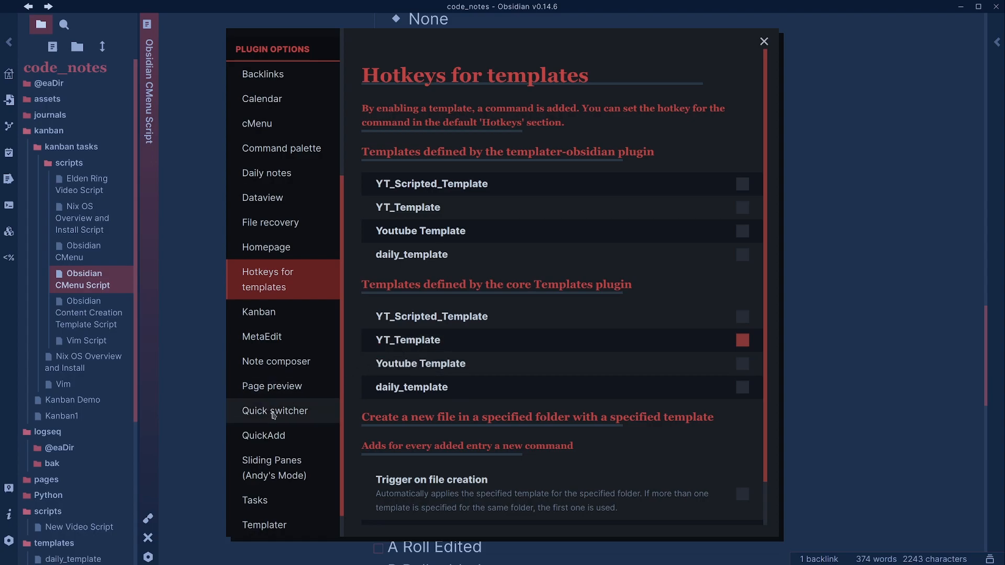
click(189, 403)
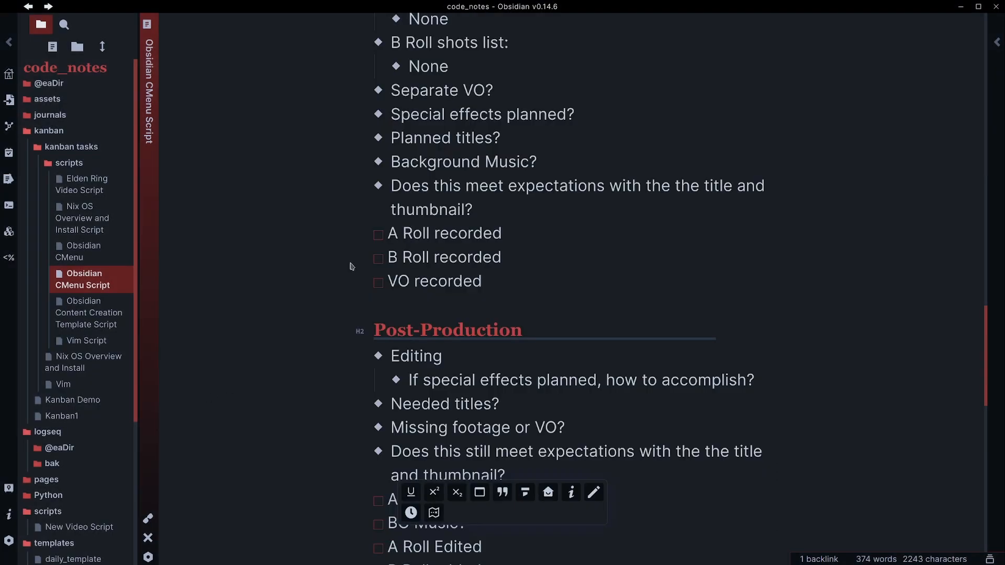
key(ctrl+comma)
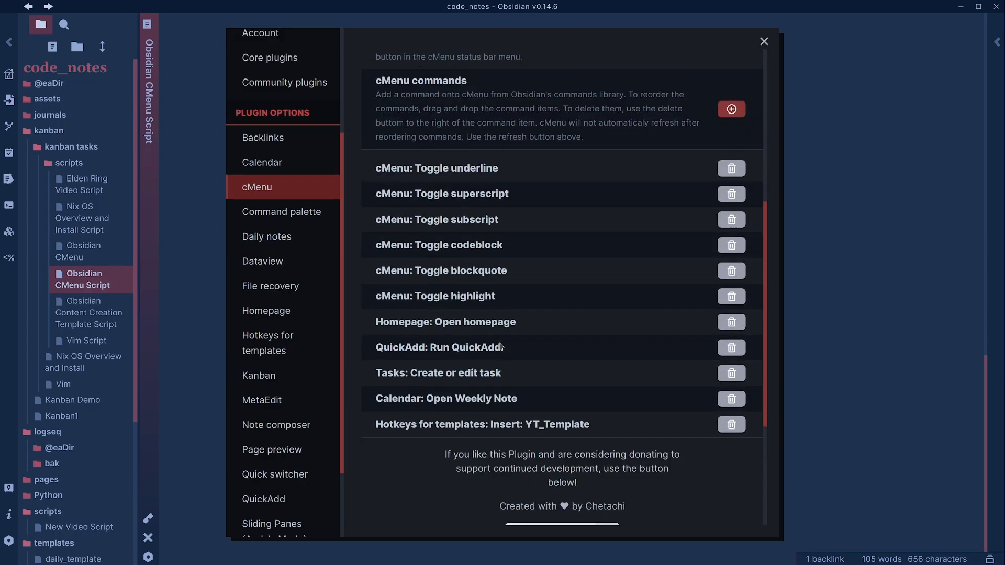
scroll(500, 345, down, 3)
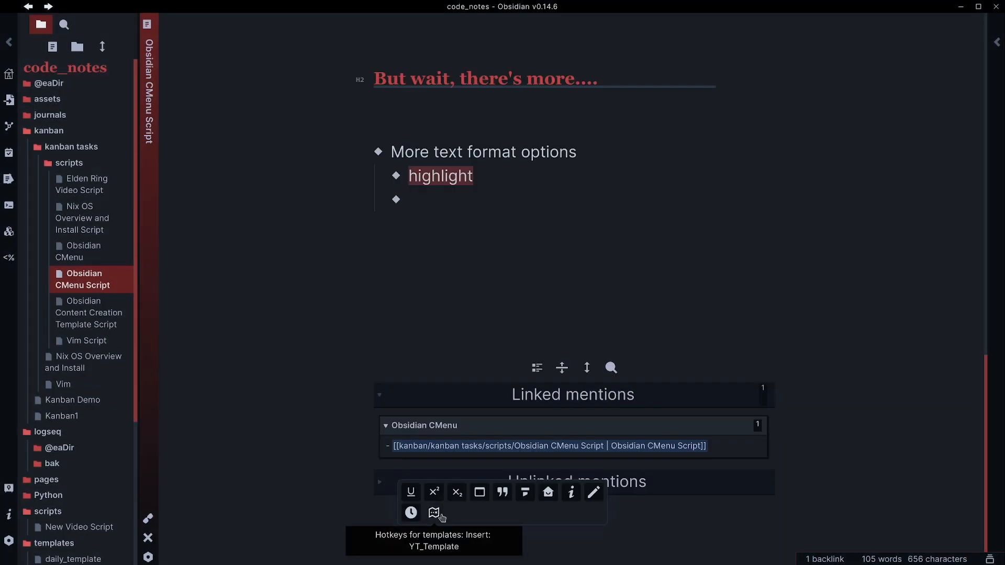
Insert the YT_Template template into the Obsidian CMenu Script note and look over the inserted content
click(442, 517)
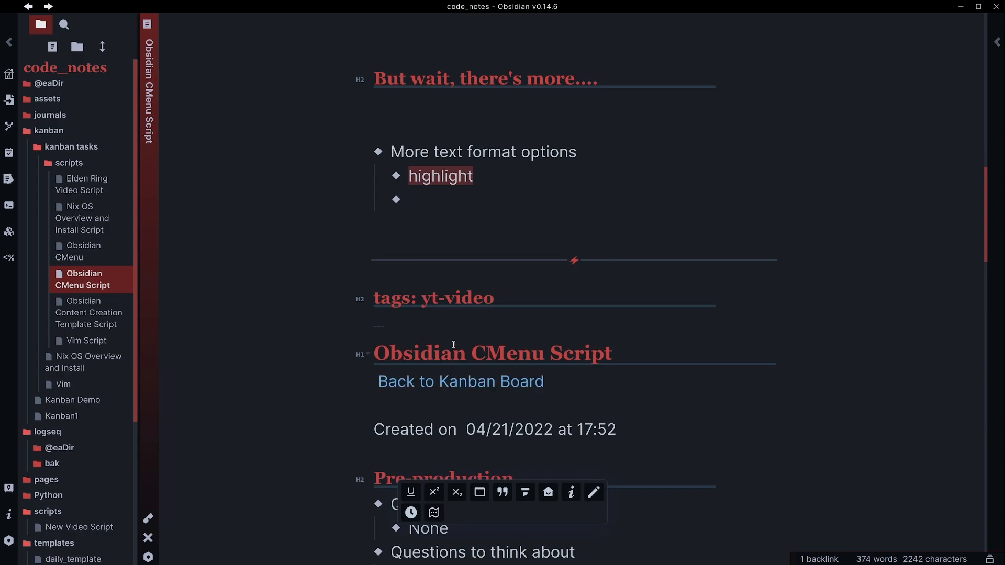
scroll(454, 344, down, 10)
scroll(454, 344, up, 7)
scroll(454, 344, up, 2)
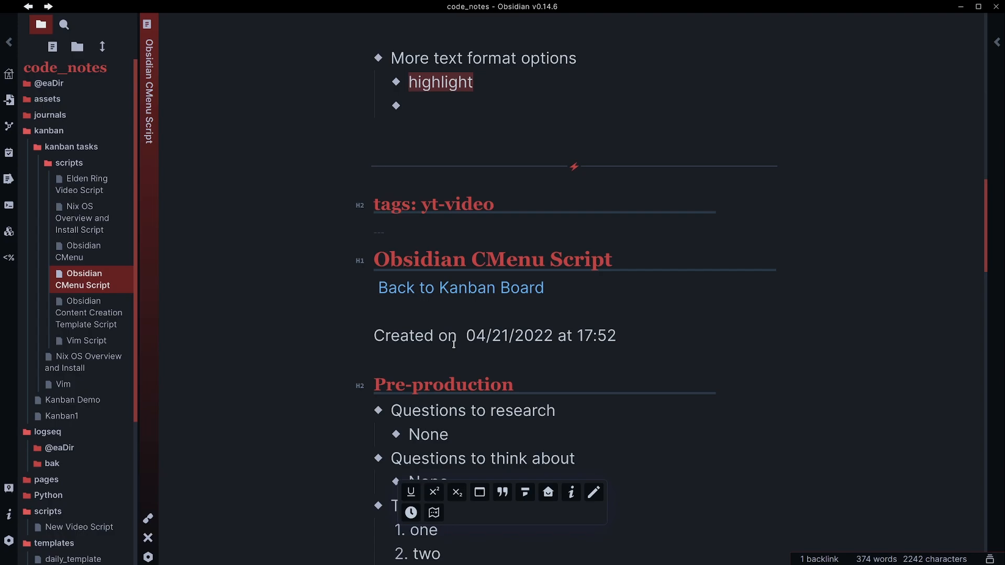
scroll(454, 344, up, 2)
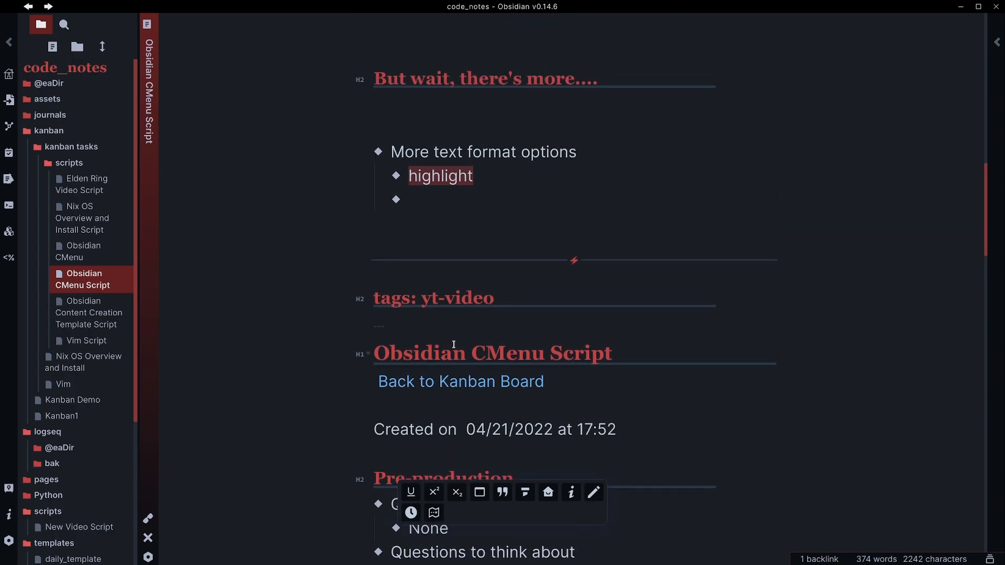
Try the cMenu homepage command, return to the script note, and run QuickAdd and dismiss it
click(547, 492)
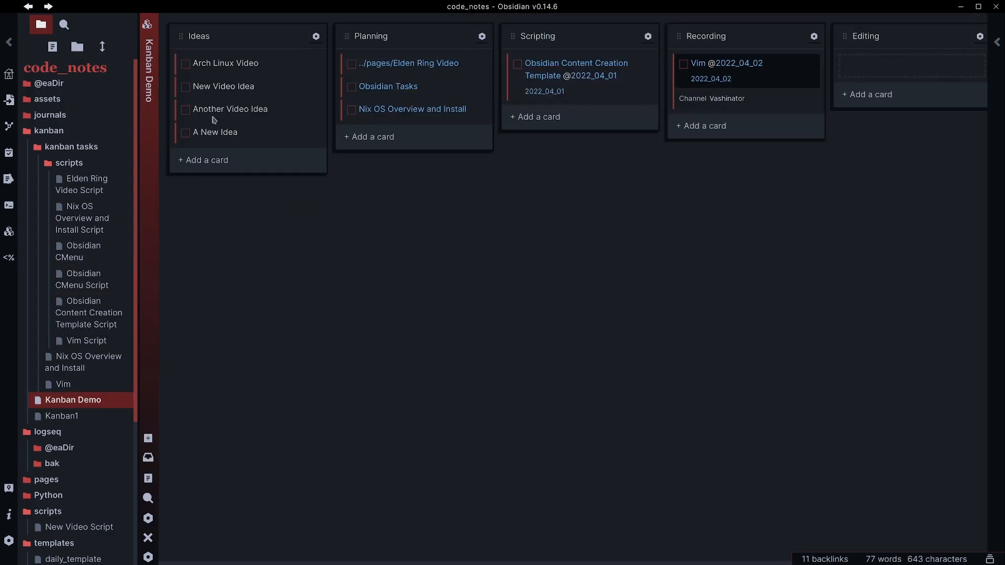
click(28, 6)
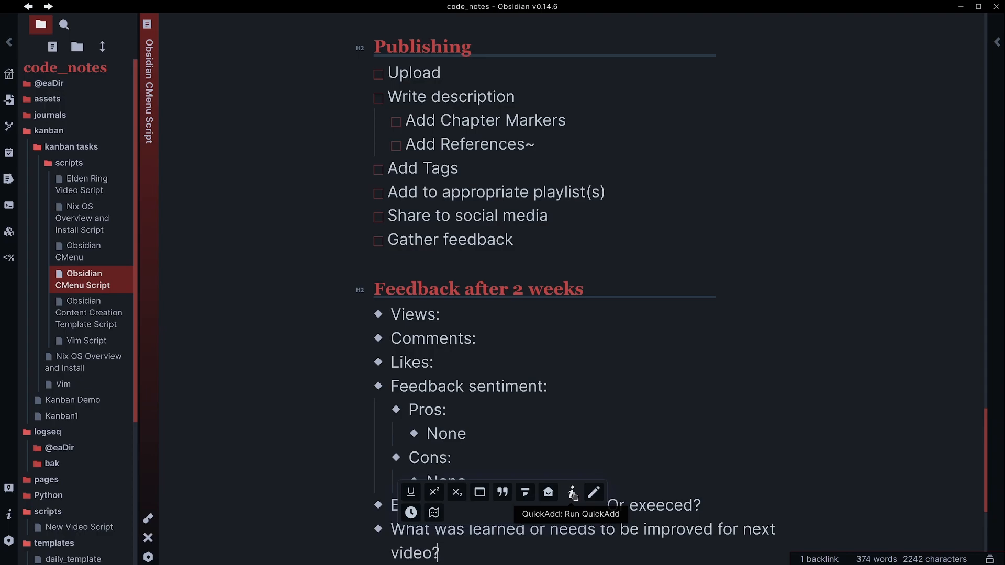
click(572, 494)
key(Escape)
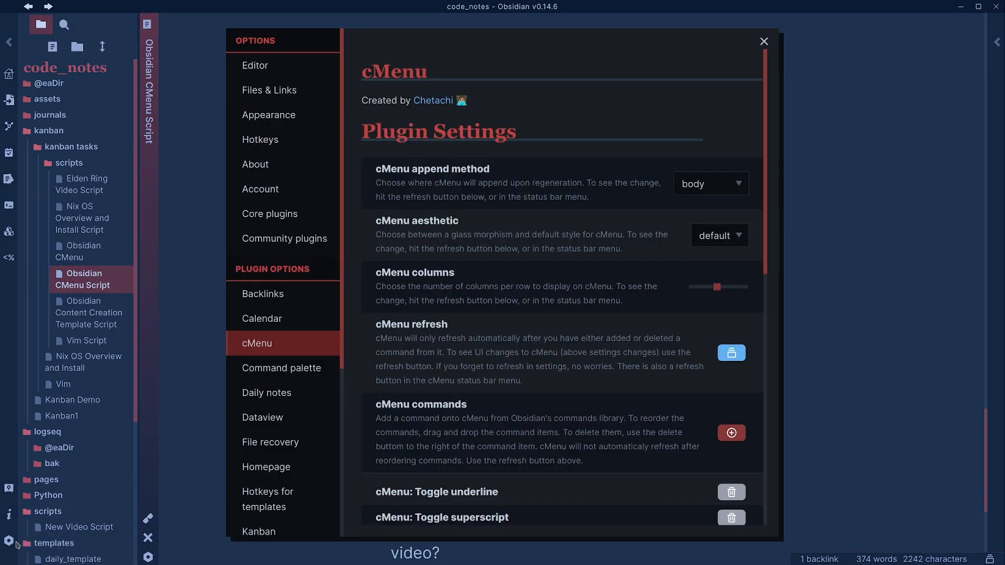
Search the commands that can be added to cMenu for "cmenu" and close the list without adding one
click(9, 541)
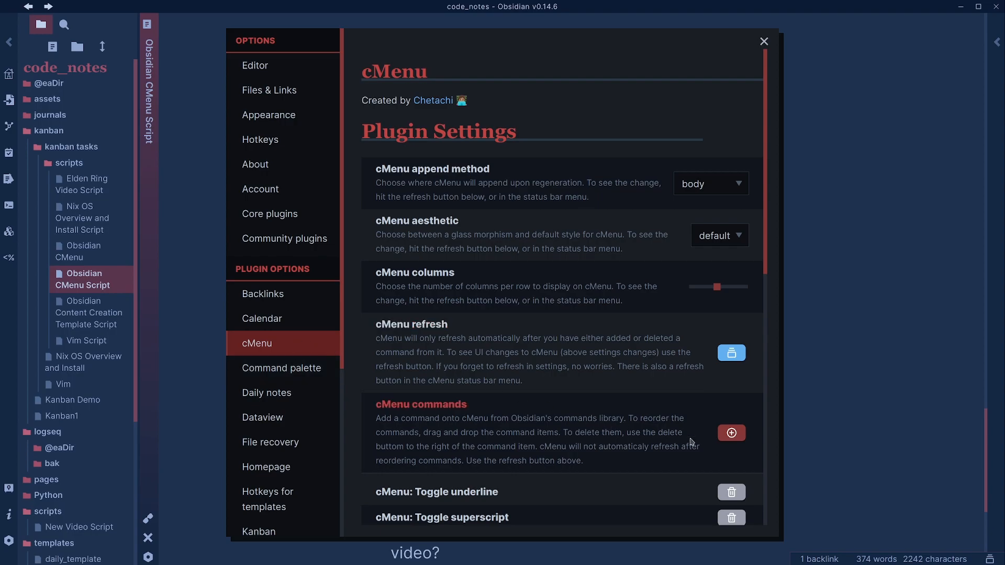
click(730, 436)
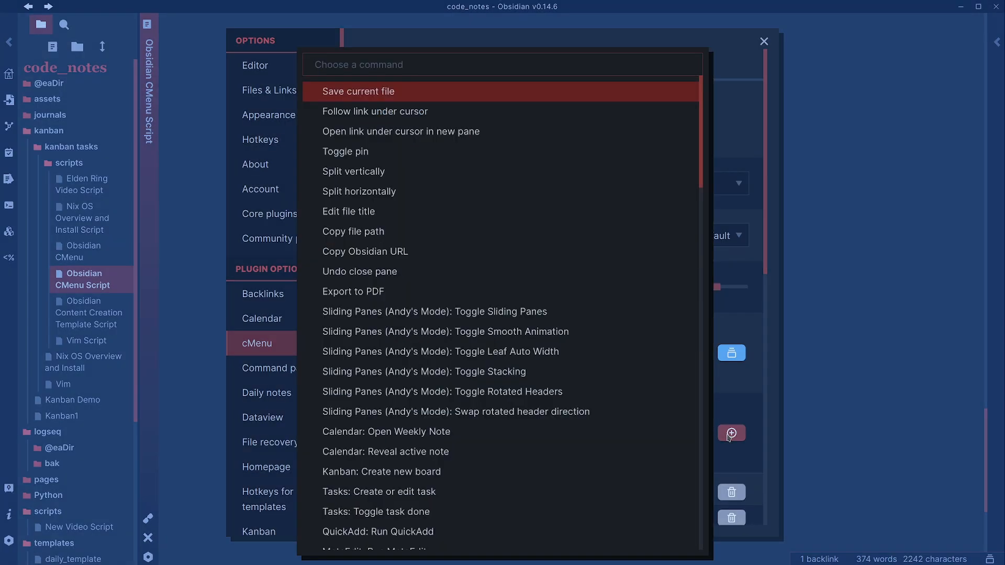
text(c)
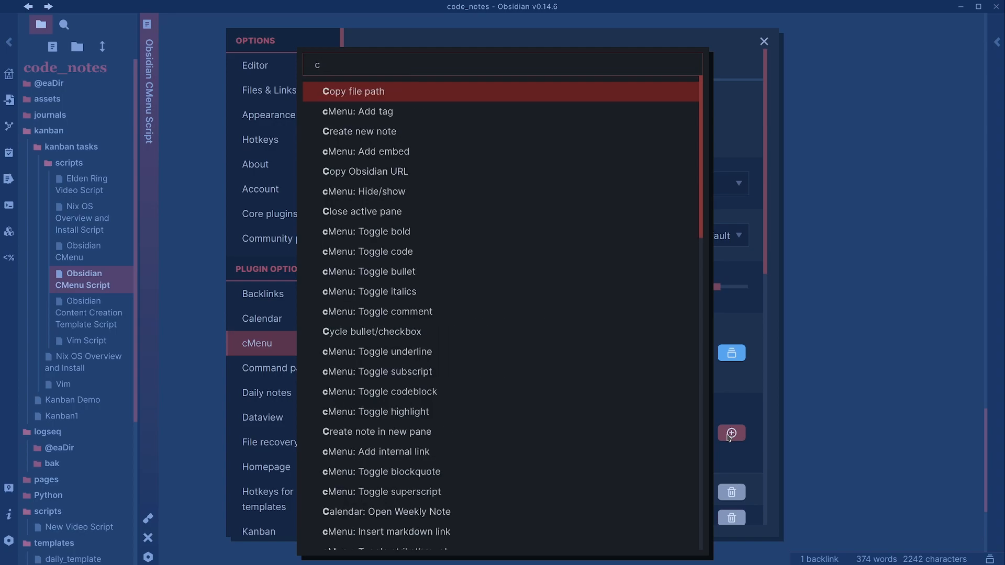
text(menu)
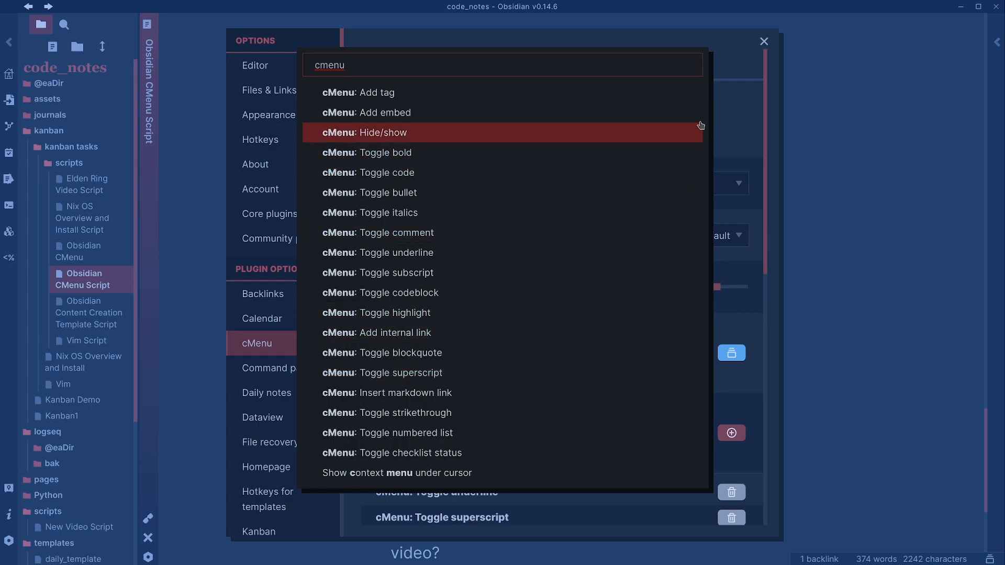
click(770, 94)
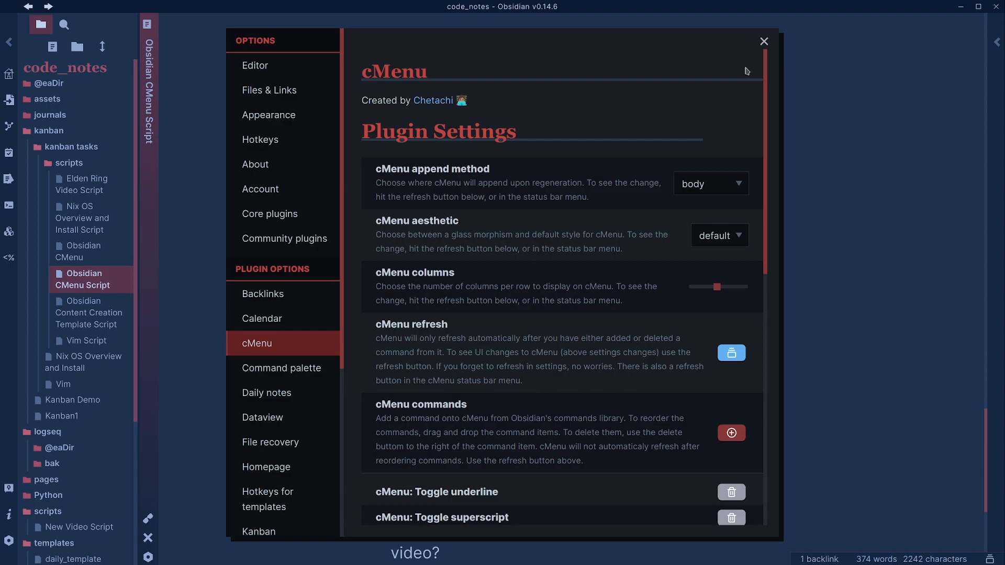
Look through the cMenu plugin settings, including the aesthetic choices, and return to the script note
scroll(628, 209, down, 8)
scroll(510, 386, up, 8)
click(729, 239)
click(856, 260)
click(762, 41)
scroll(524, 435, down, 2)
scroll(523, 434, up, 3)
scroll(523, 434, down, 2)
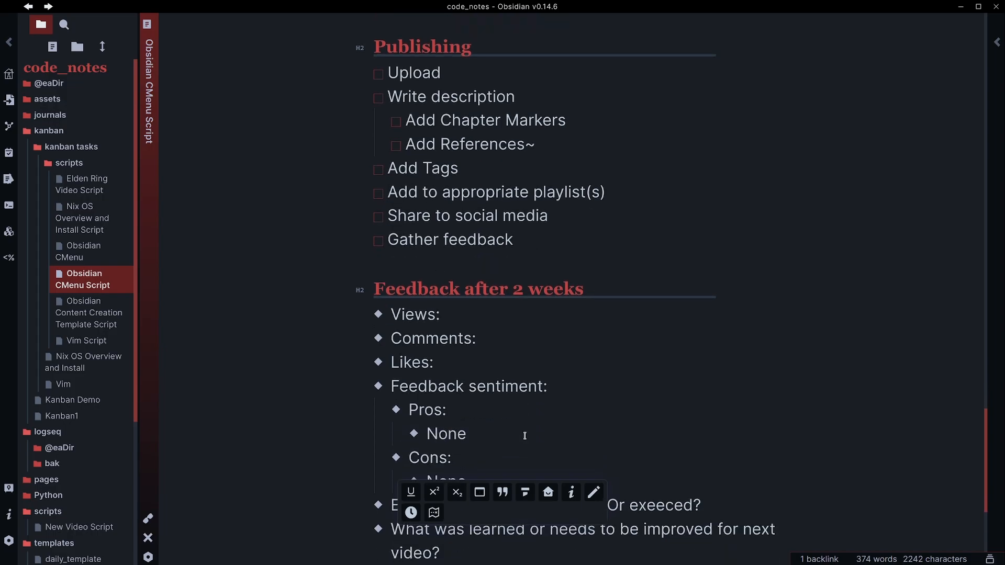
Set the cMenu aesthetic to glass, refresh cMenu, and check the toolbar's look over the script note's text
click(9, 542)
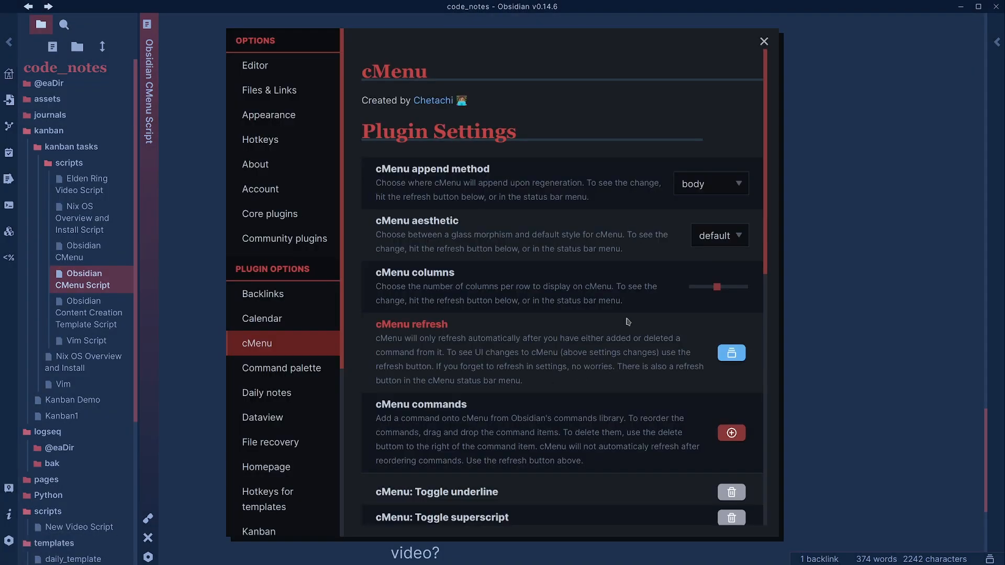
click(697, 237)
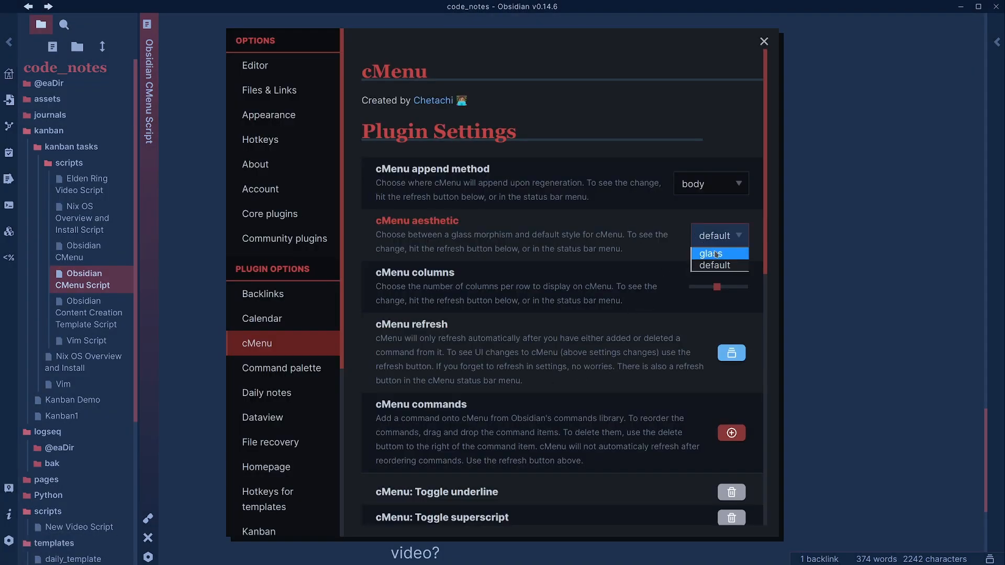
click(711, 253)
click(733, 354)
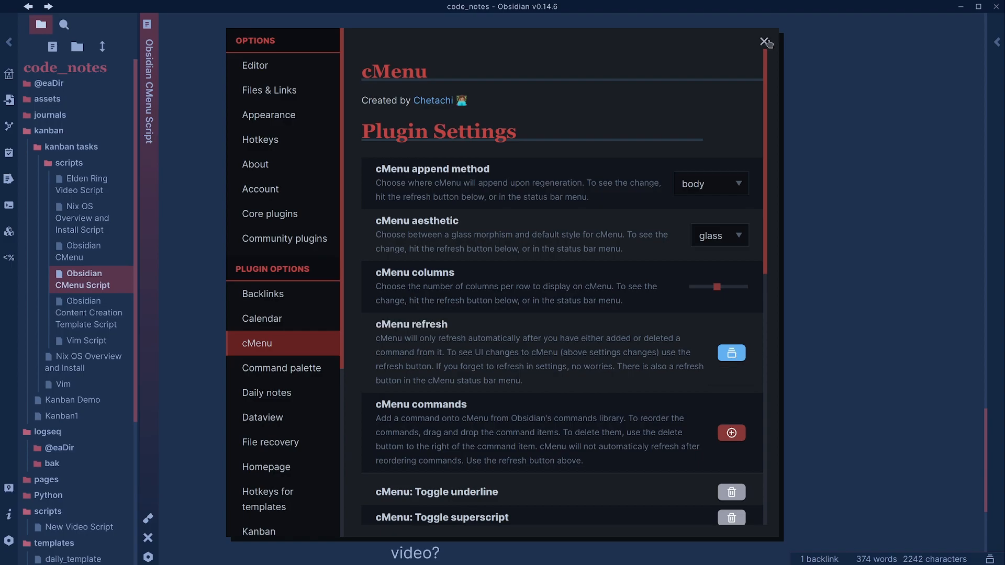
click(765, 41)
scroll(550, 382, down, 1)
scroll(521, 440, up, 4)
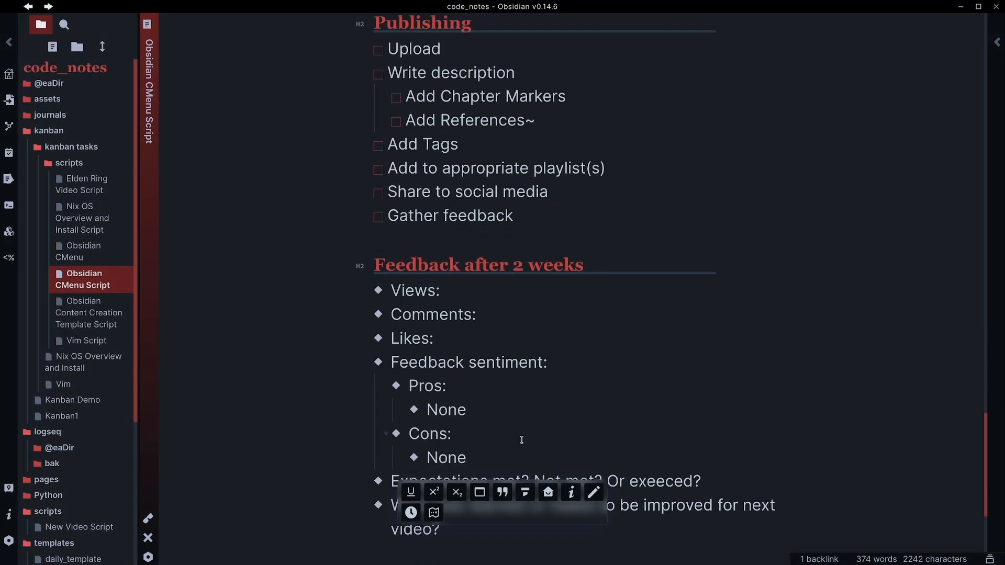
scroll(528, 443, down, 2)
scroll(528, 443, down, 4)
scroll(528, 443, up, 2)
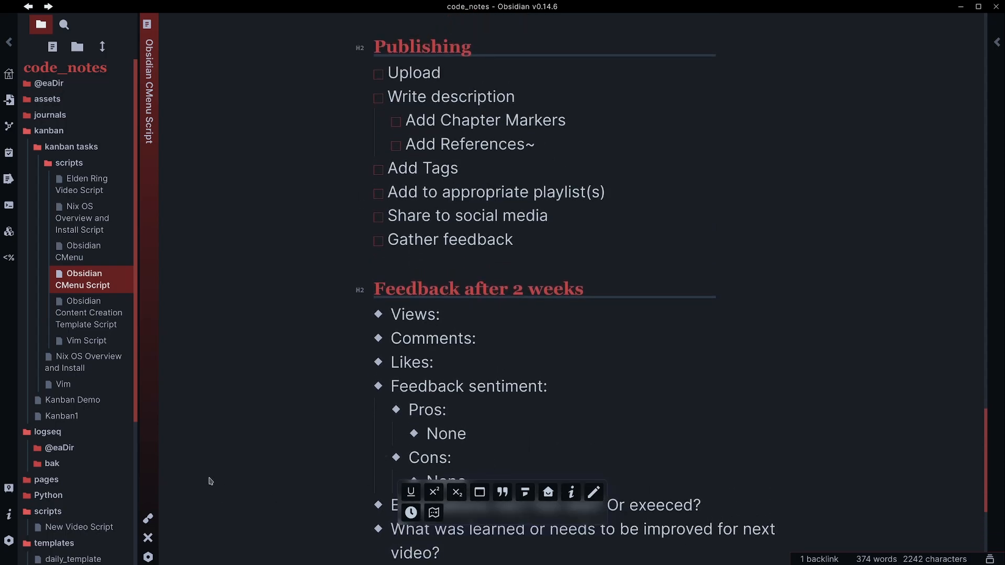
Review the cMenu append method choices and the list of added commands in the plugin settings, then close the settings
click(9, 541)
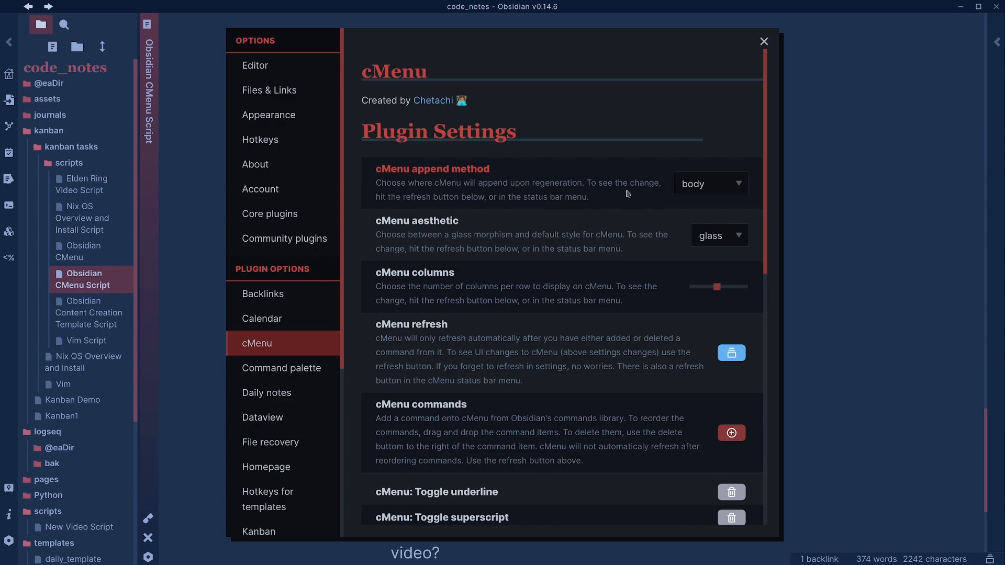
click(705, 184)
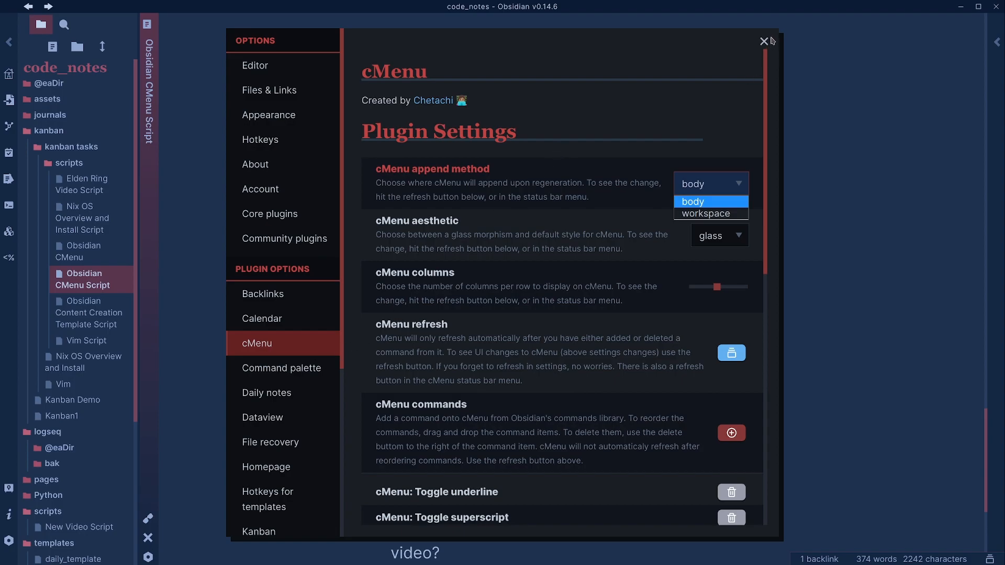
click(701, 186)
scroll(571, 309, down, 7)
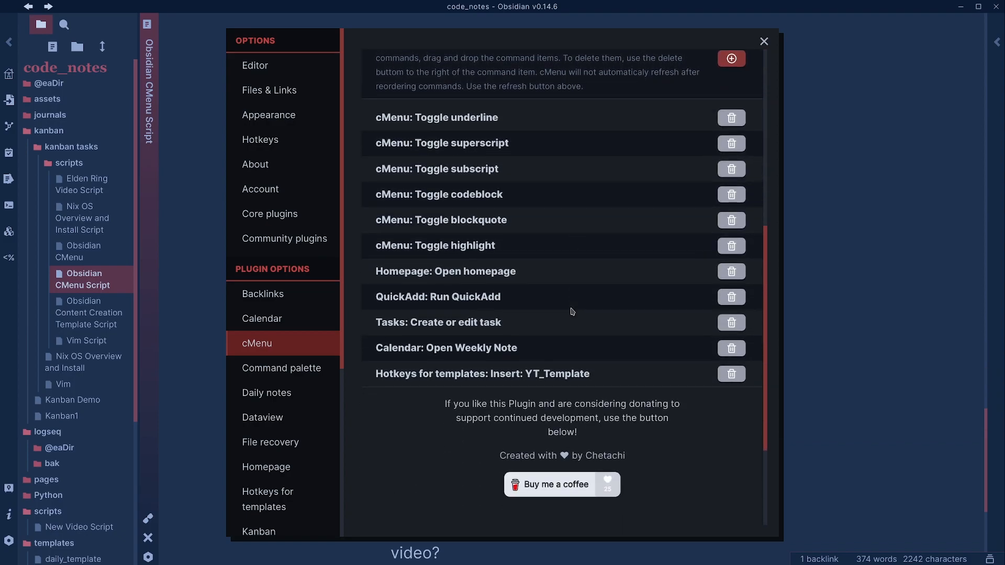
scroll(571, 310, up, 3)
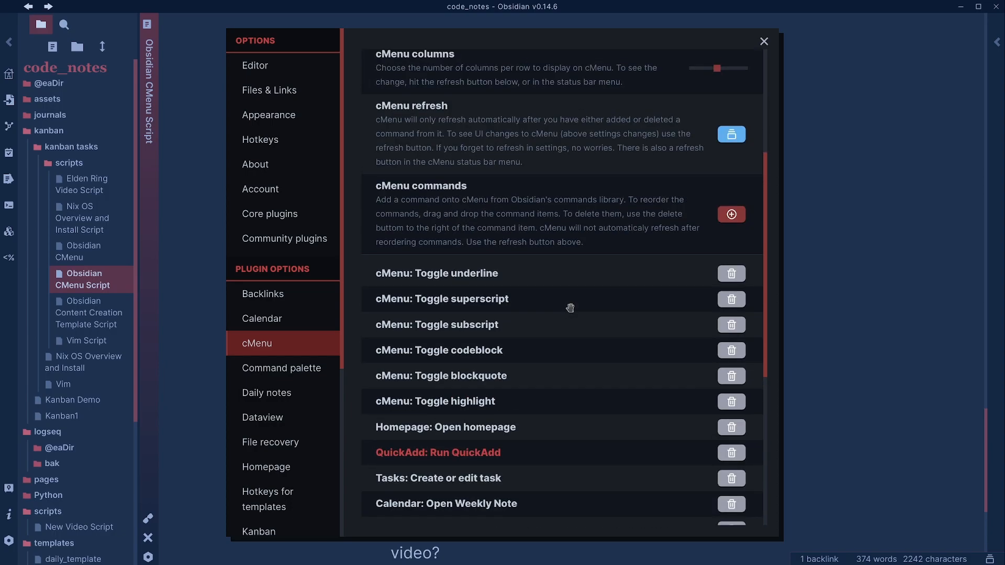
click(765, 40)
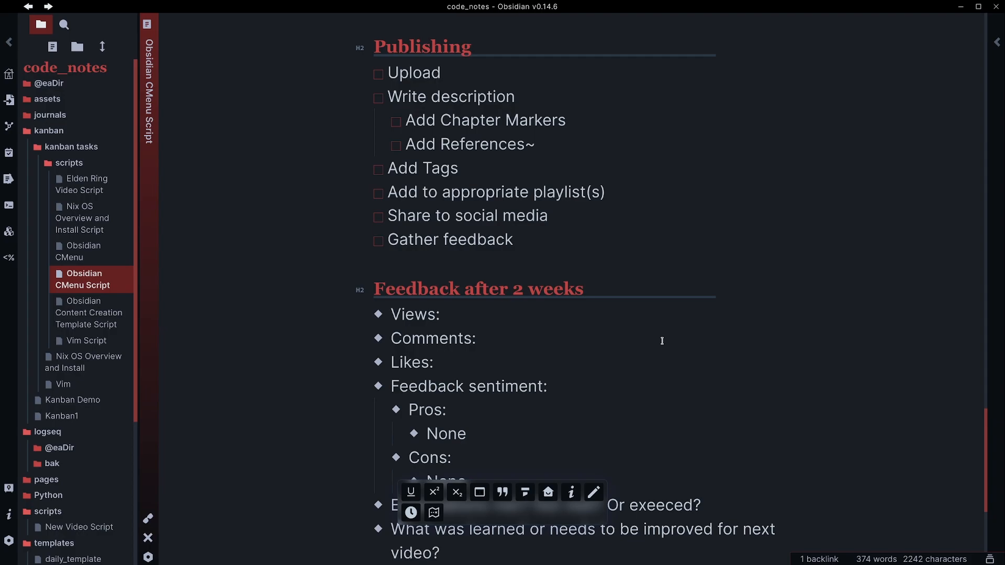
Look through the Obsidian CMenu Script note, from the cMenu basics sections to the inserted template's production sections
scroll(663, 341, up, 10)
scroll(662, 341, up, 7)
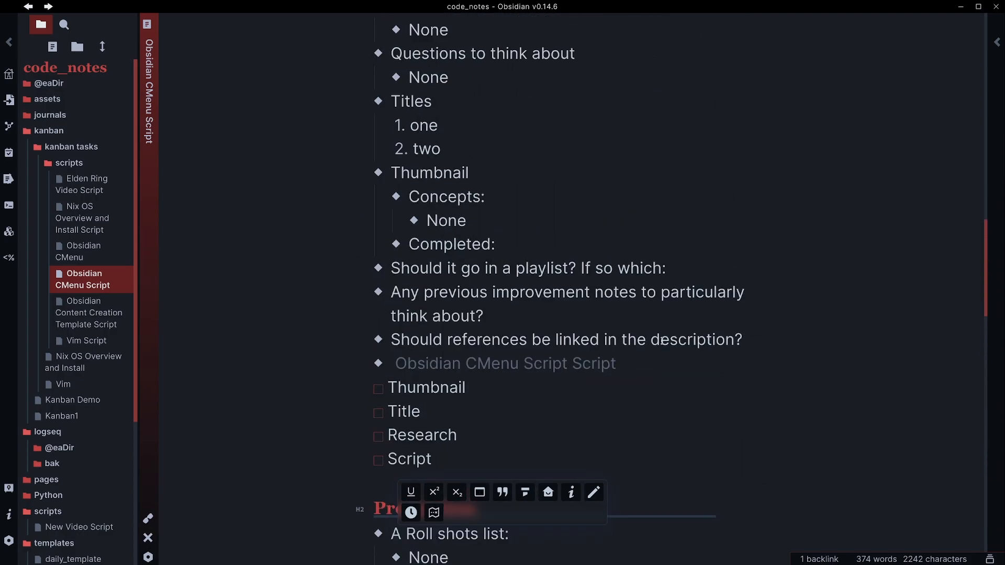
scroll(663, 341, up, 8)
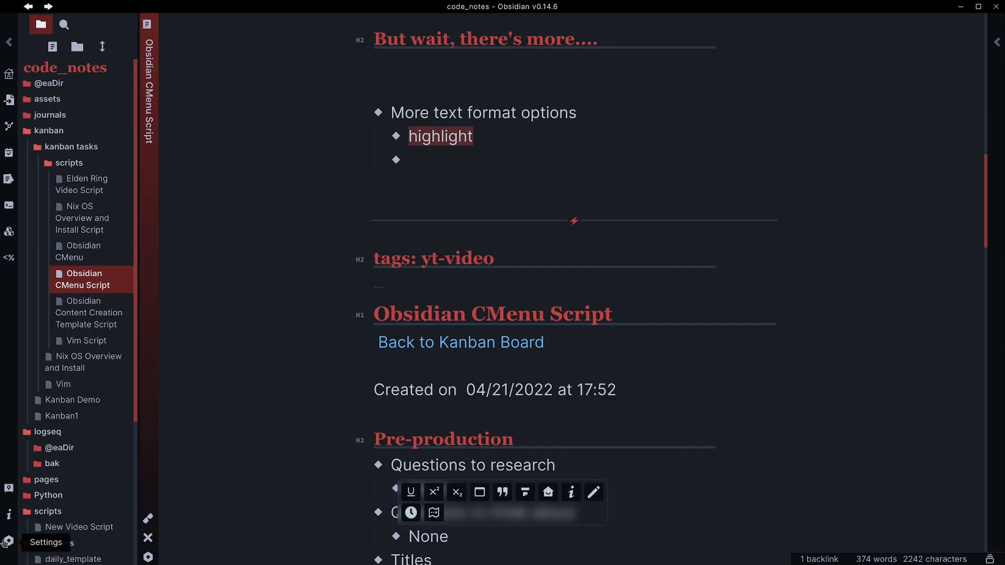
scroll(410, 440, down, 2)
scroll(410, 440, up, 8)
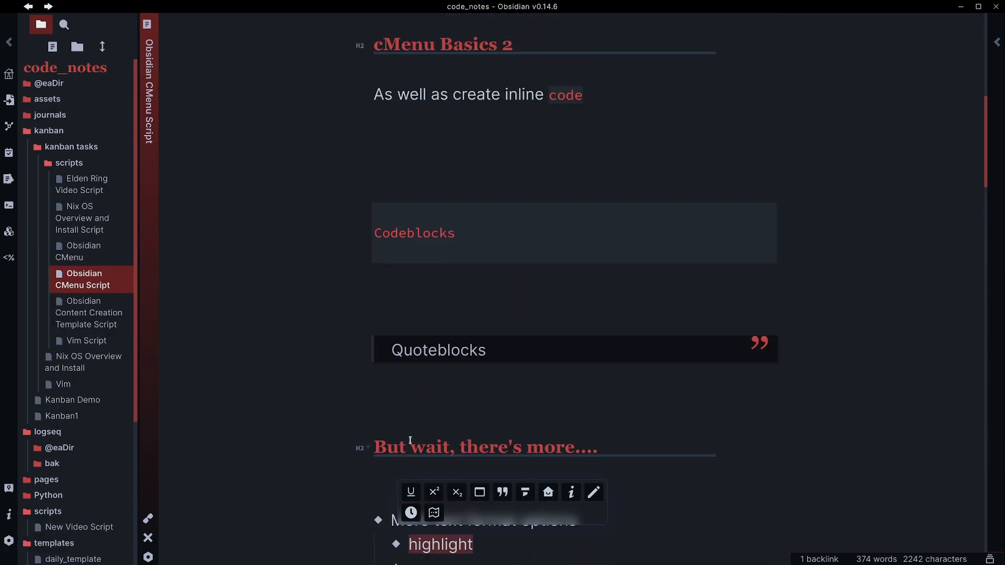
scroll(410, 440, down, 8)
scroll(411, 440, down, 5)
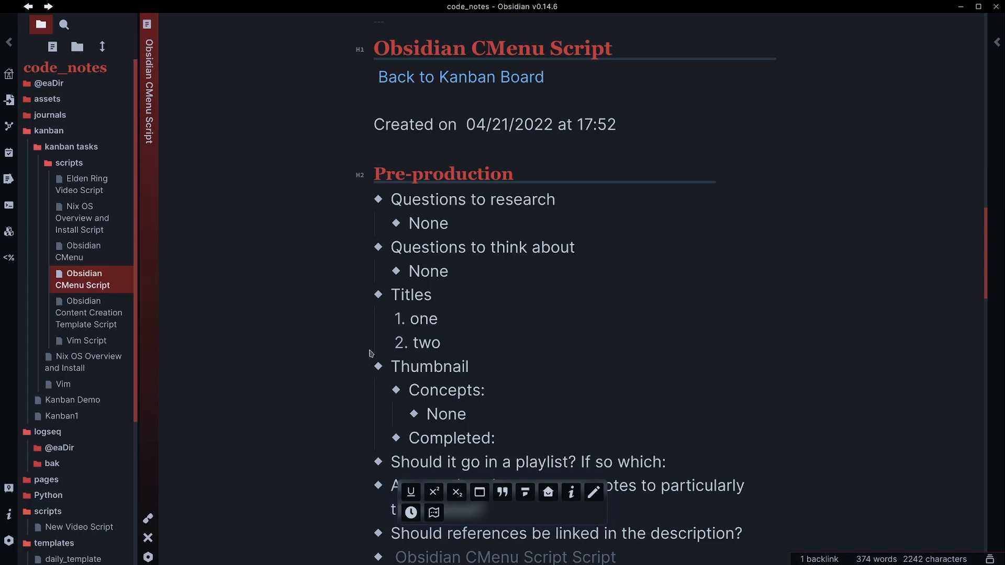
scroll(370, 354, down, 8)
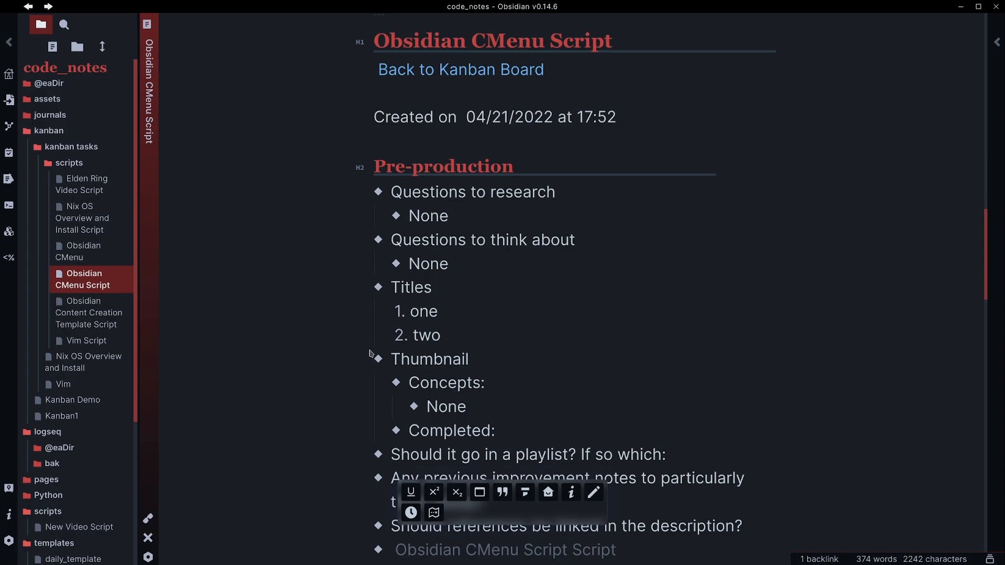
scroll(370, 354, down, 4)
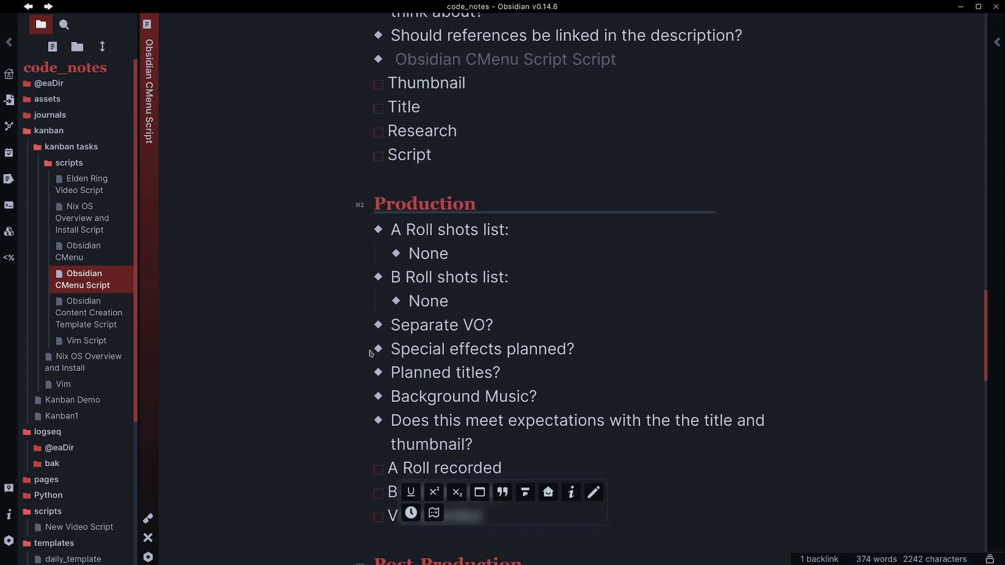
scroll(371, 354, up, 11)
scroll(371, 354, up, 10)
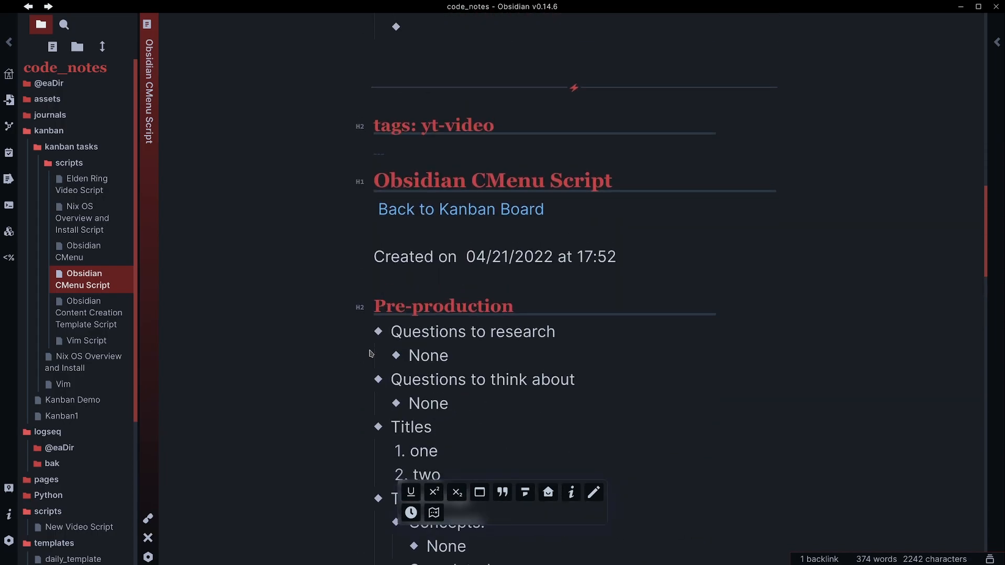